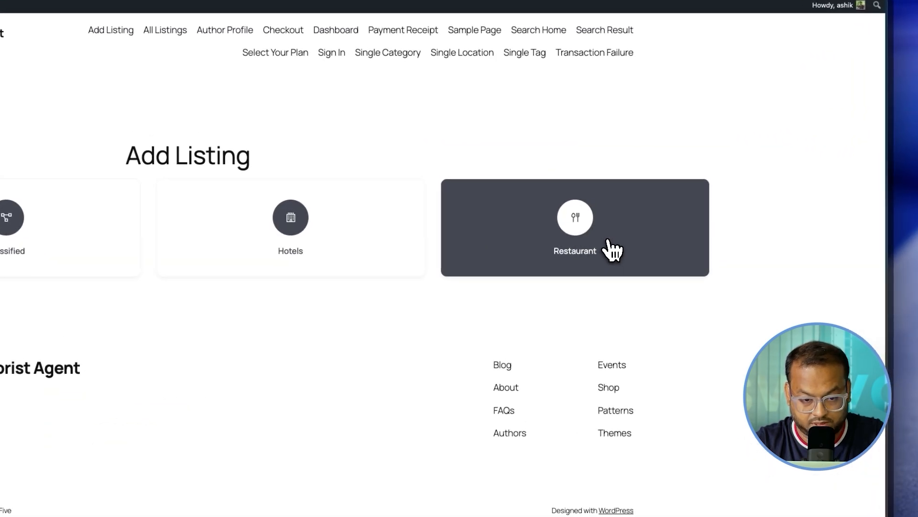
# Start a Restaurant listing with the Platinum Plan and look through its submission form.
pyautogui.click(609, 242)
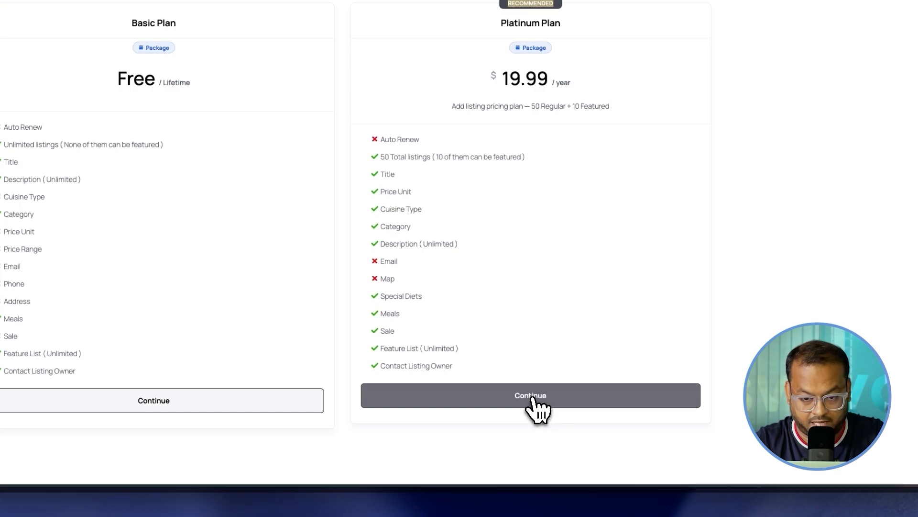
pyautogui.click(532, 399)
pyautogui.scroll(-15, 471, 421)
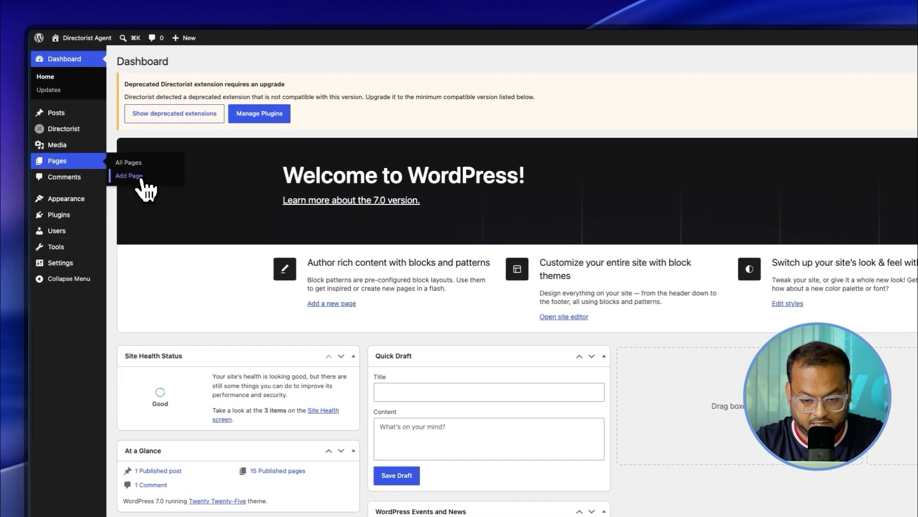
# Create a new page titled "Select Your Plan" containing a Shortcode block with [directorist_pricing_plans].
pyautogui.click(142, 180)
pyautogui.write('Select Your Plan')
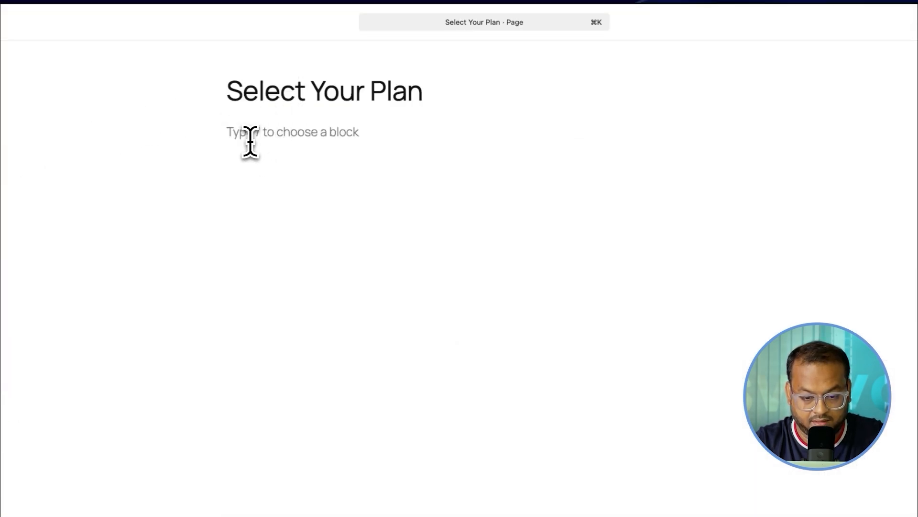
pyautogui.write('/sh')
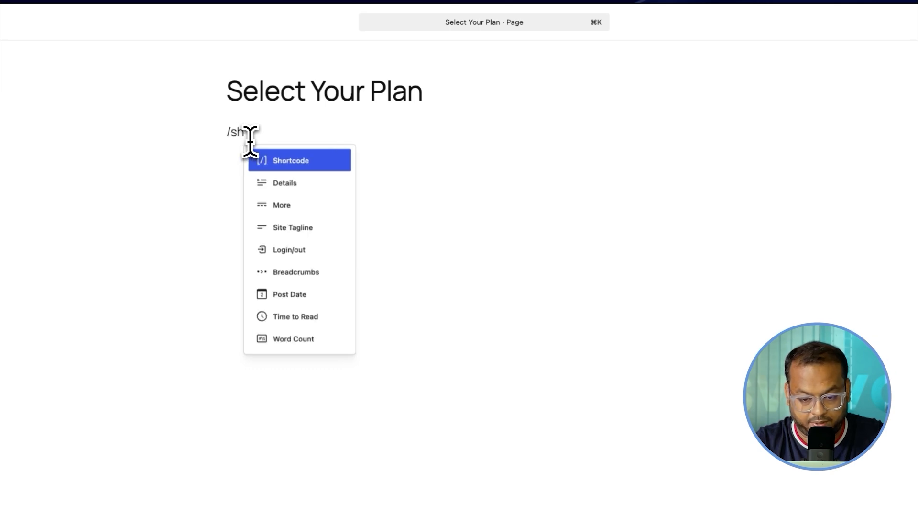
pyautogui.press('Return')
pyautogui.write('[directorist_pricing_plans]')
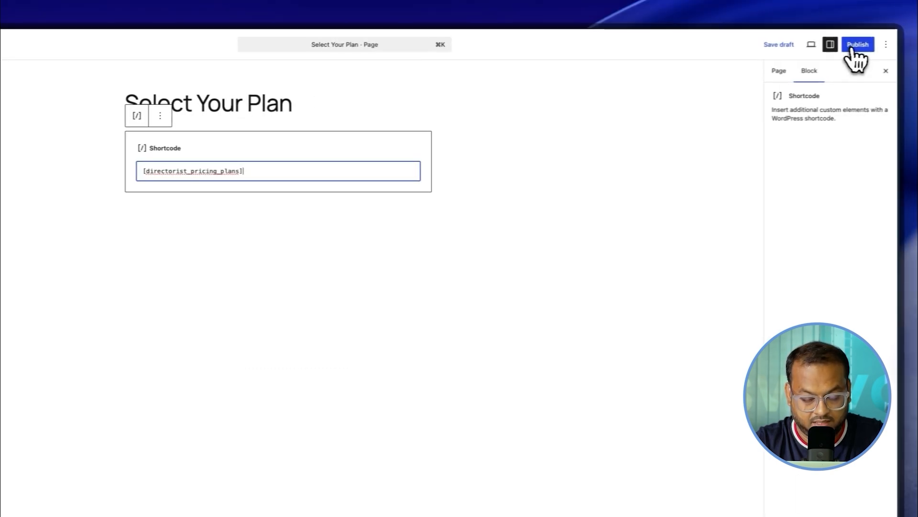
# Publish the Select Your Plan page and view it on the live site.
pyautogui.click(850, 44)
pyautogui.click(850, 45)
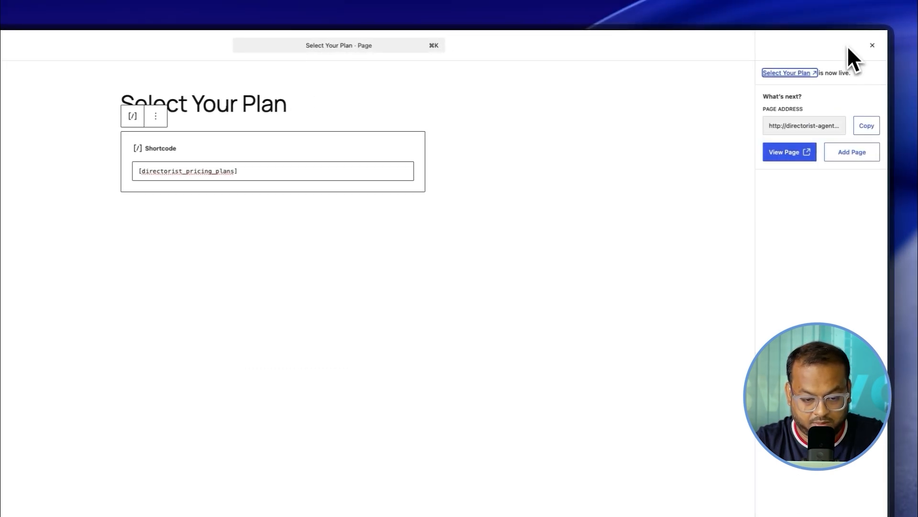
pyautogui.click(789, 153)
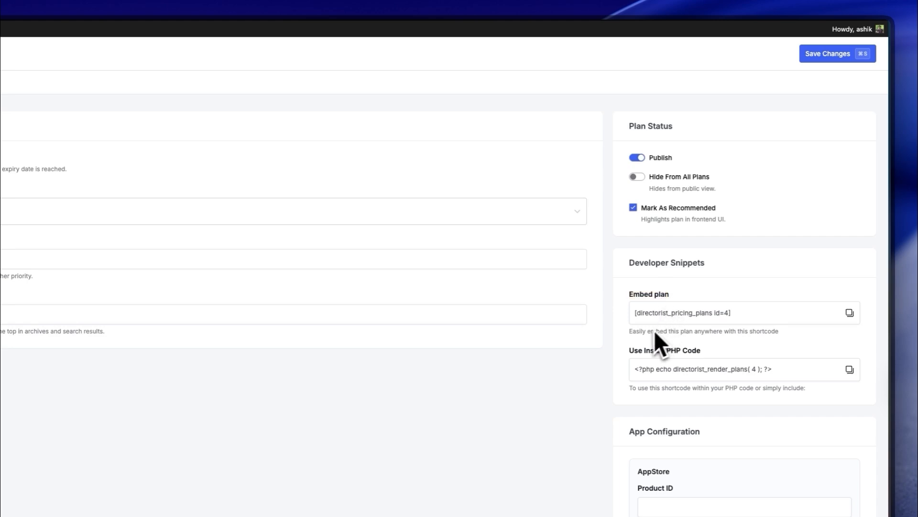
# Examine the embed shortcode for a single plan in the plan's developer snippets.
pyautogui.moveTo(629, 332); pyautogui.dragTo(684, 333)
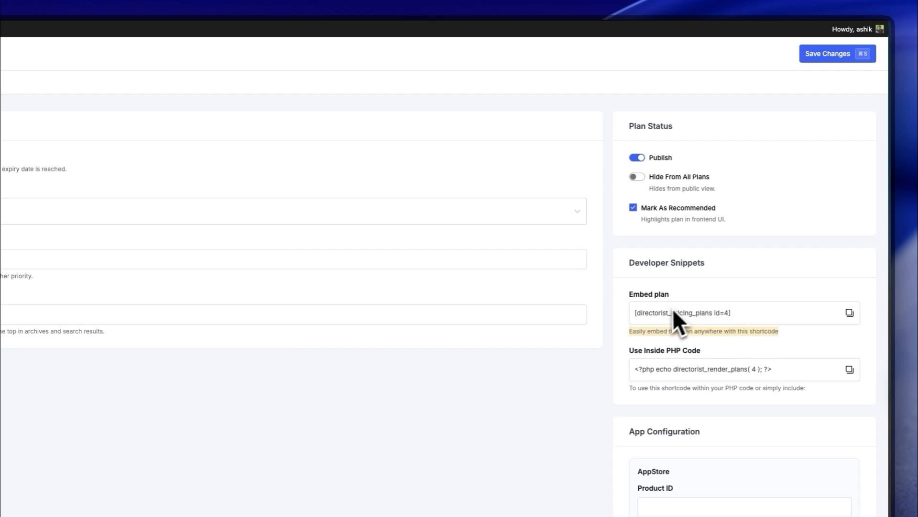
pyautogui.click(639, 314)
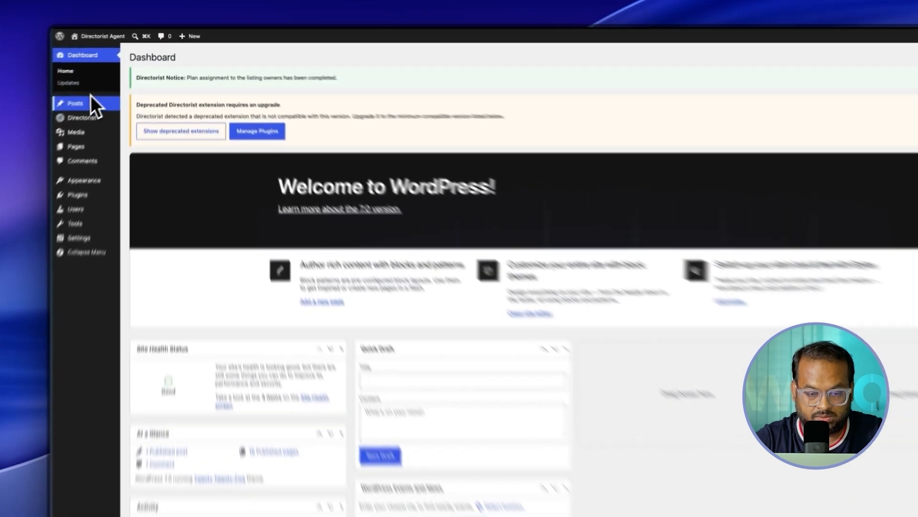
# In Directorist's page setup settings, assign Select Your Plan as the Pricing Plans Page.
pyautogui.moveTo(108, 99)
pyautogui.click(146, 269)
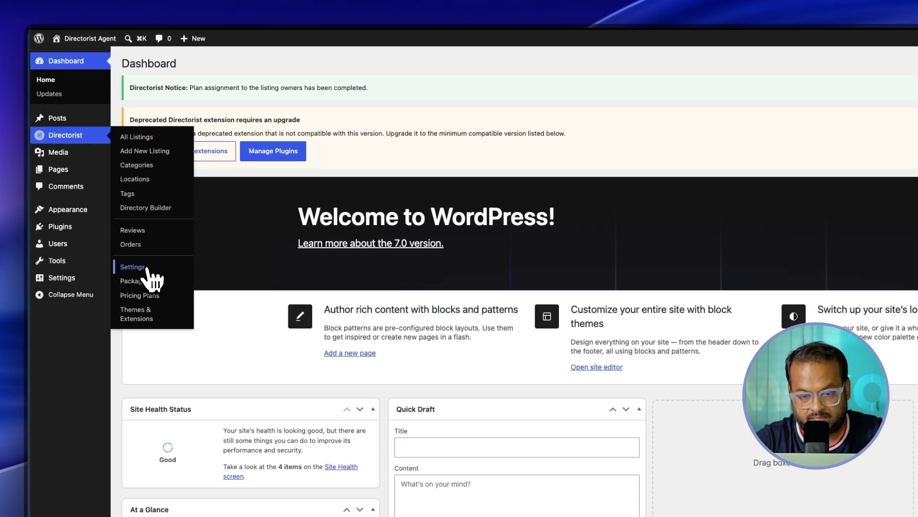
pyautogui.click(165, 461)
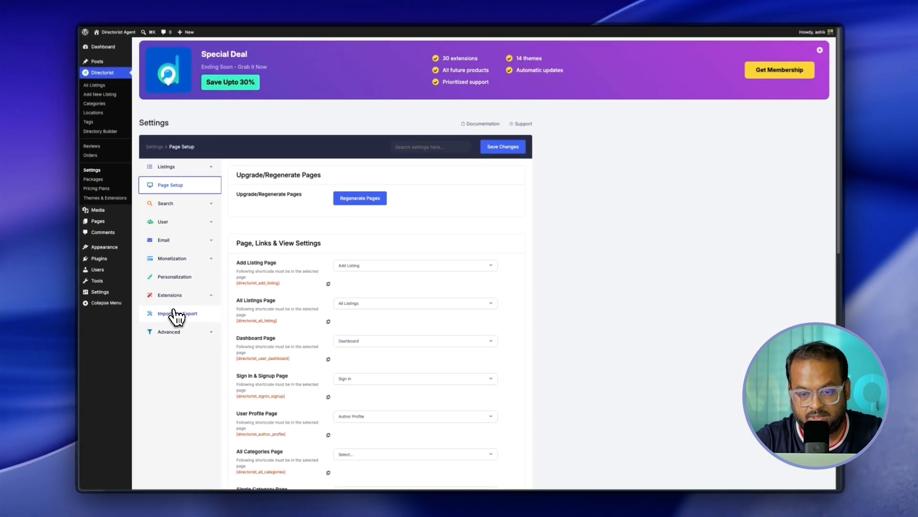
pyautogui.scroll(-10, 177, 316)
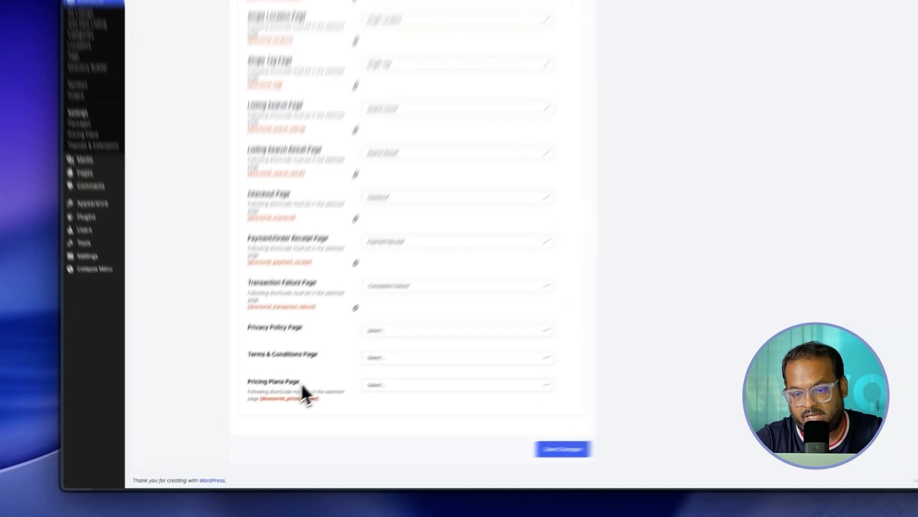
pyautogui.moveTo(340, 352); pyautogui.dragTo(271, 351)
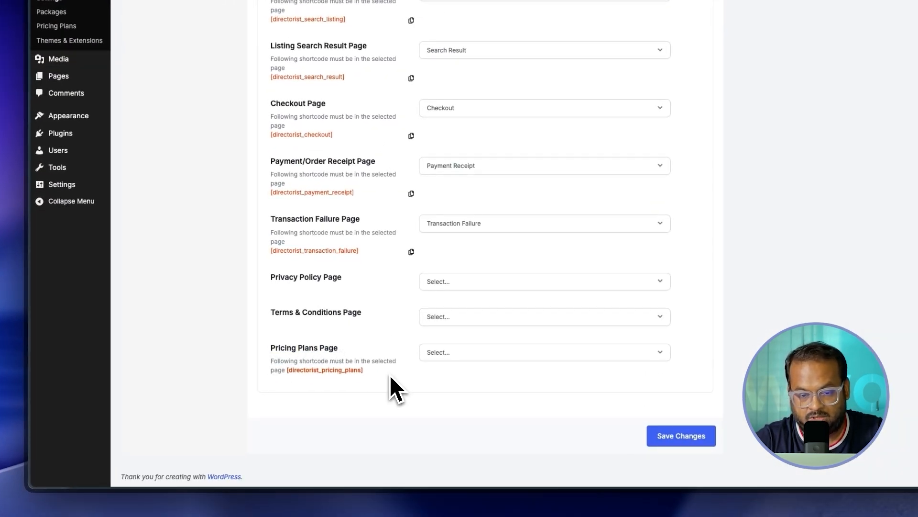
pyautogui.click(452, 355)
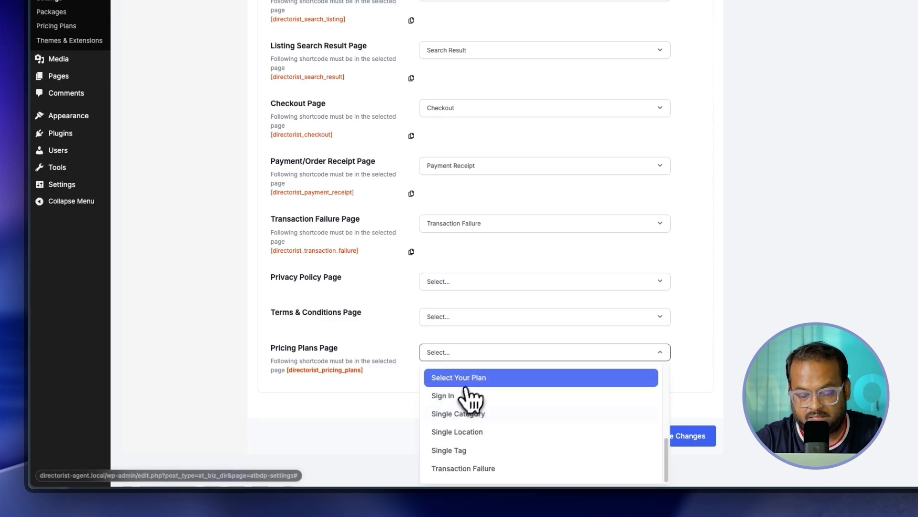
pyautogui.click(473, 382)
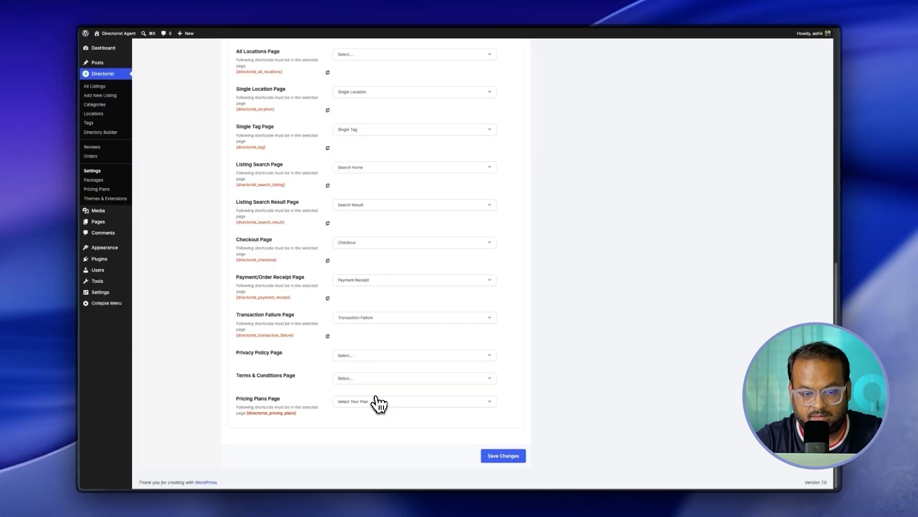
# Review the Checkout, Payment Receipt and other page assignments in the Directorist page setup.
pyautogui.click(351, 243)
pyautogui.click(360, 308)
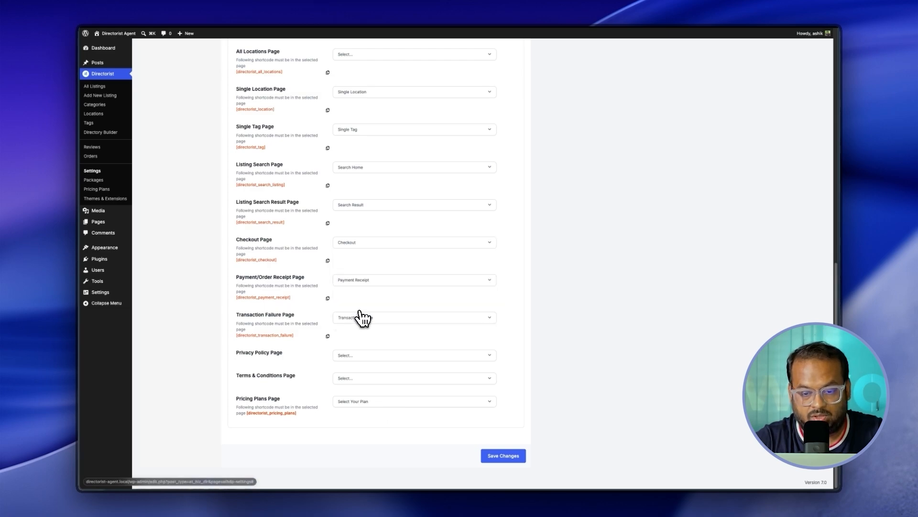
pyautogui.click(365, 287)
pyautogui.click(366, 284)
pyautogui.scroll(5, 360, 205)
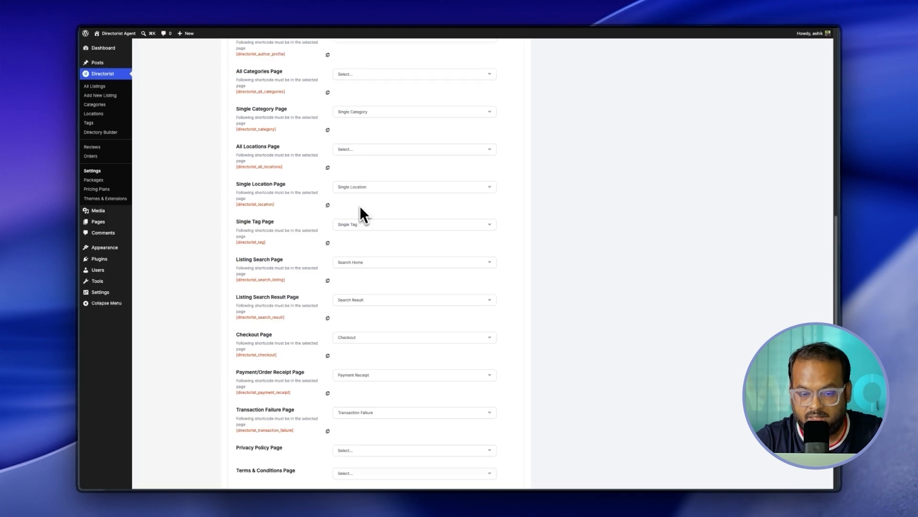
pyautogui.scroll(6, 369, 266)
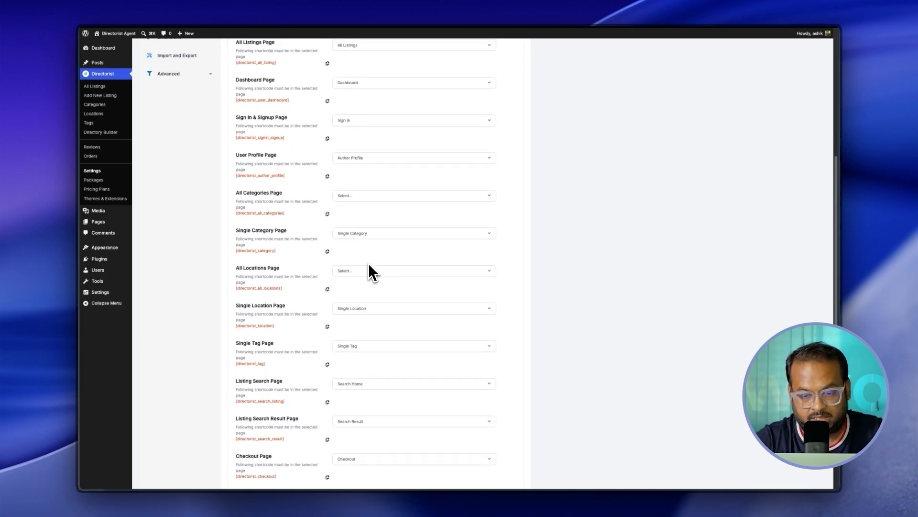
pyautogui.scroll(4, 369, 266)
pyautogui.scroll(-10, 369, 265)
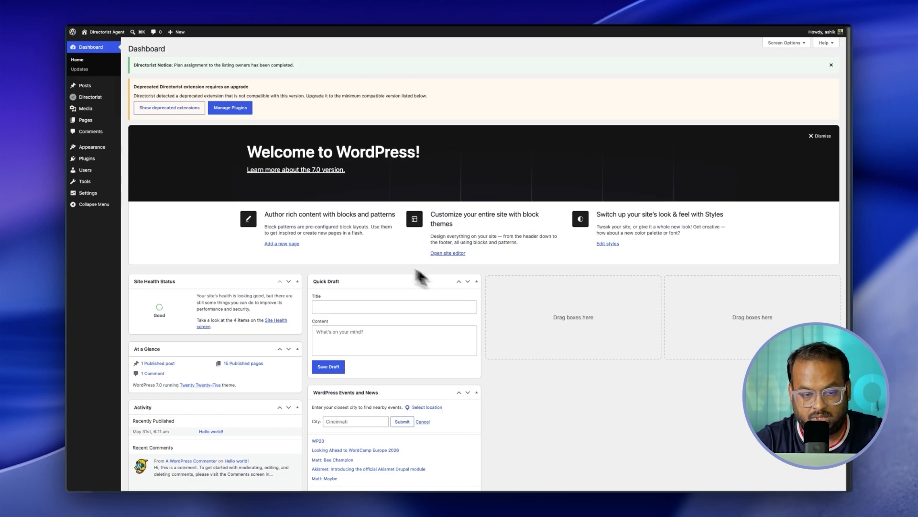
# Add the Listing Type preset field above Title in the General section of the Restaurant directory's add listing form, and update the directory.
pyautogui.moveTo(100, 102)
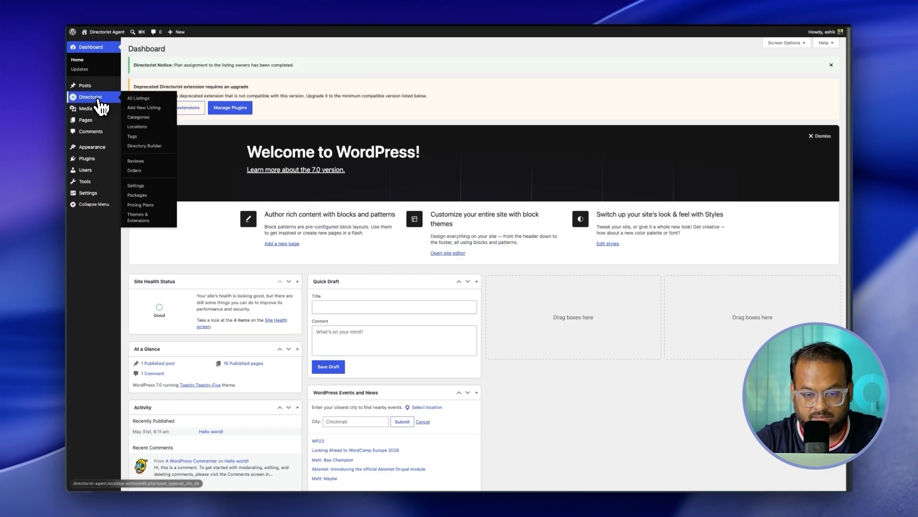
pyautogui.click(145, 146)
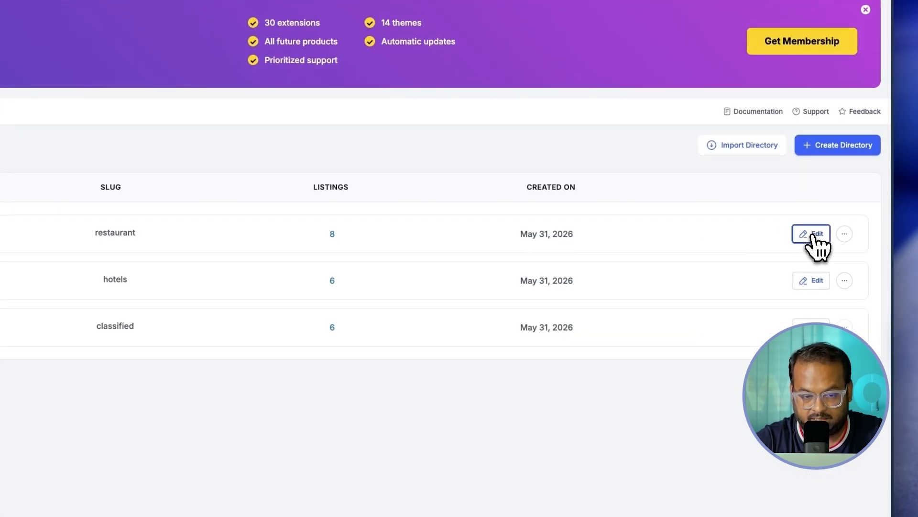
pyautogui.click(812, 234)
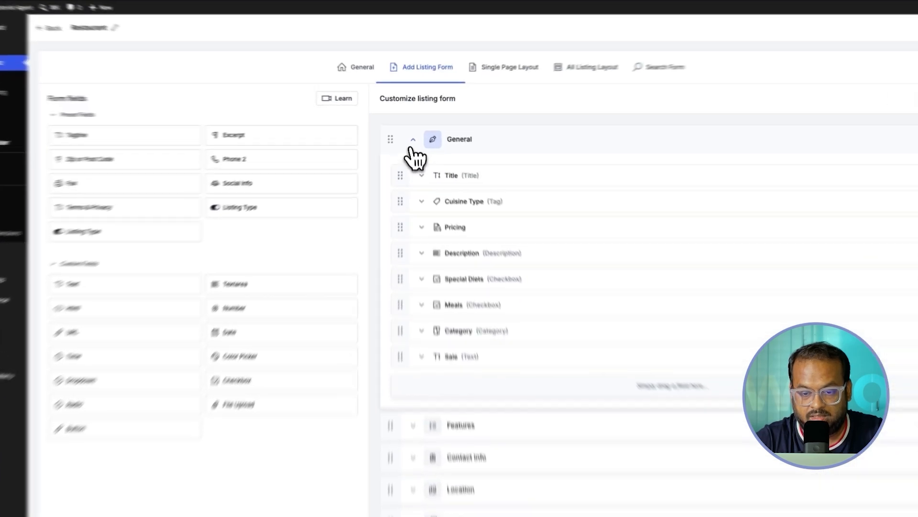
pyautogui.click(413, 132)
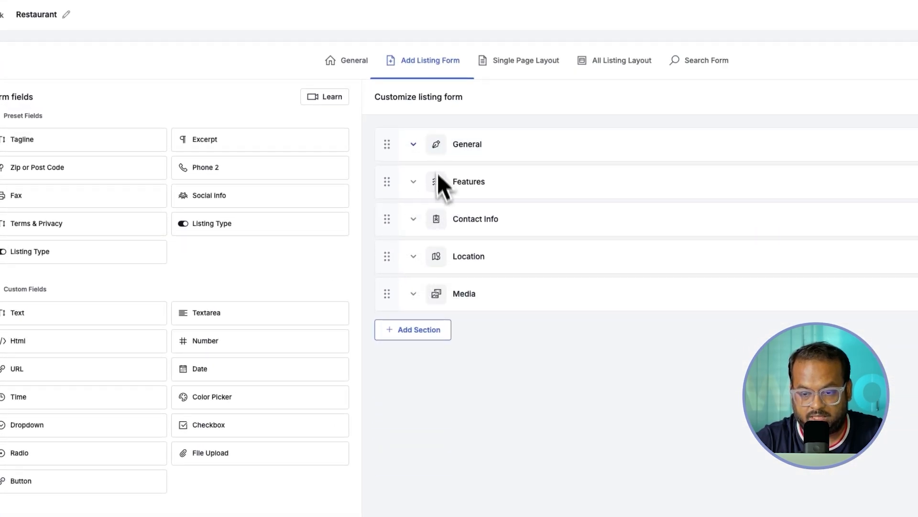
pyautogui.click(416, 145)
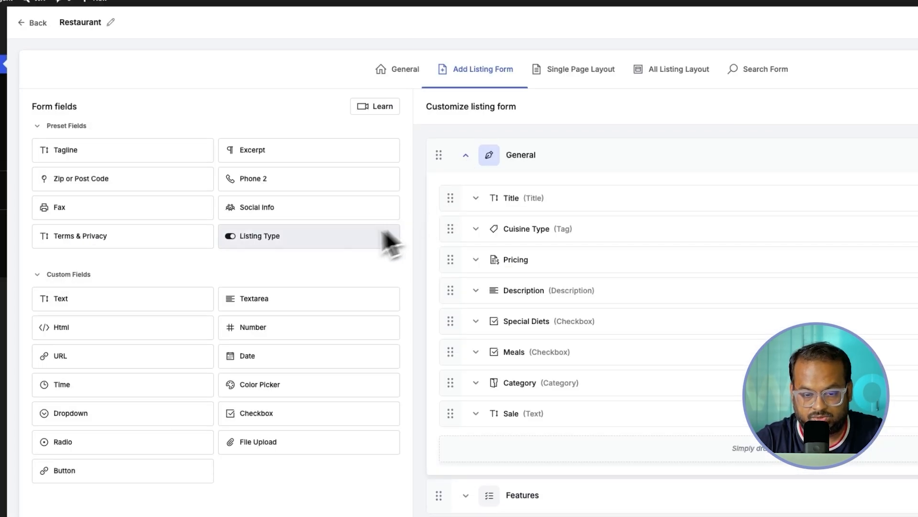
pyautogui.moveTo(294, 237); pyautogui.dragTo(517, 199)
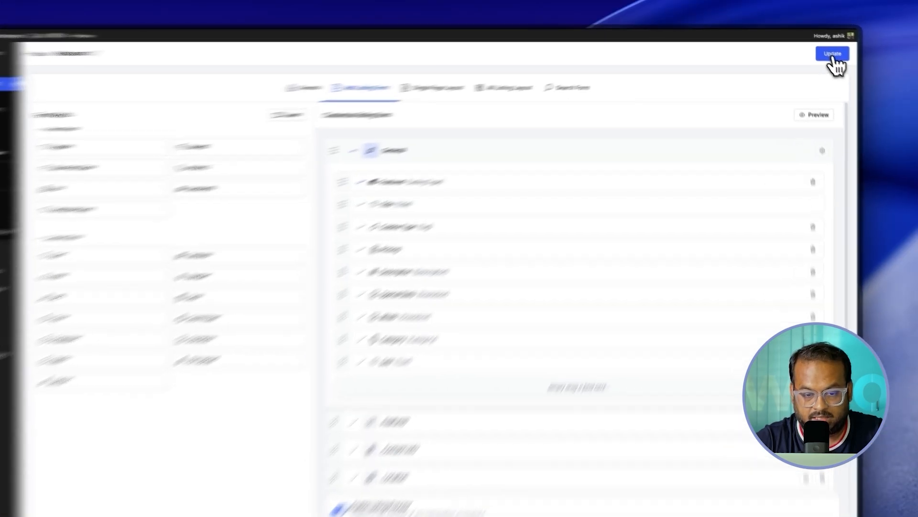
pyautogui.click(835, 60)
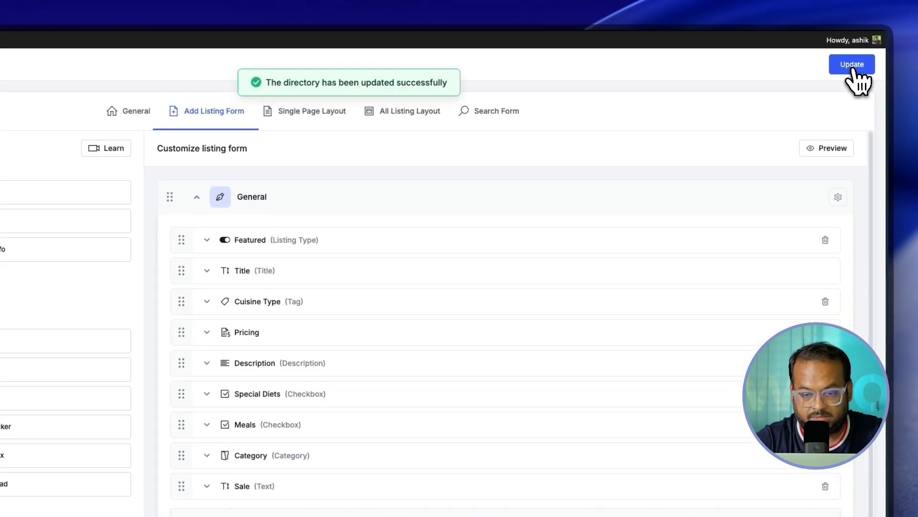
# On the live site, start adding a Restaurant listing with the Platinum Plan.
pyautogui.moveTo(0, 42)
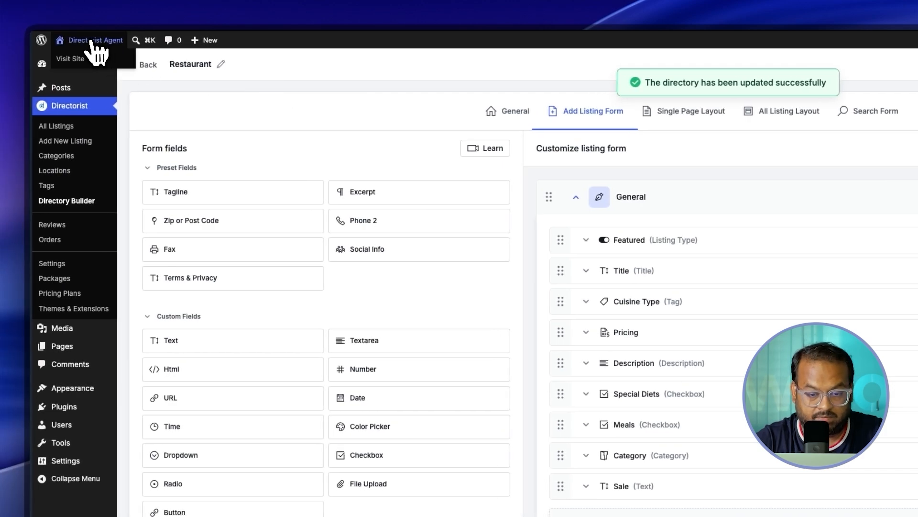
pyautogui.click(90, 42)
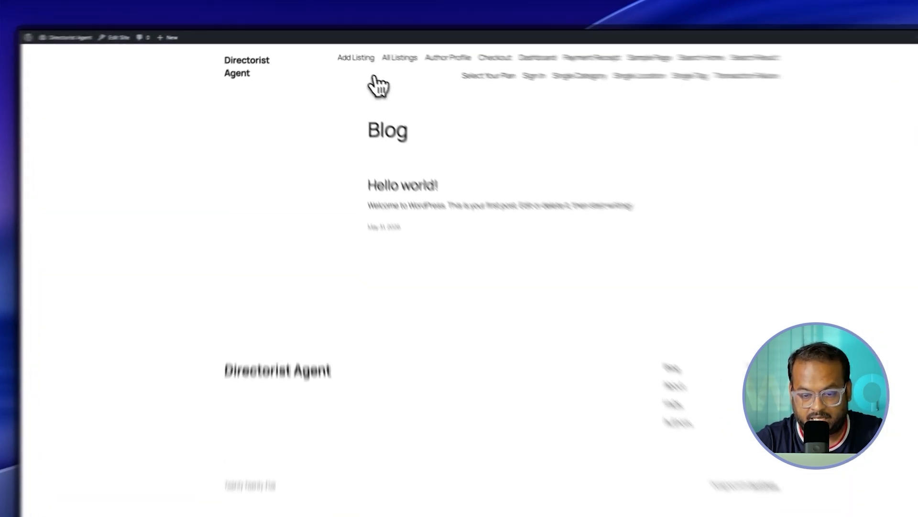
pyautogui.click(366, 58)
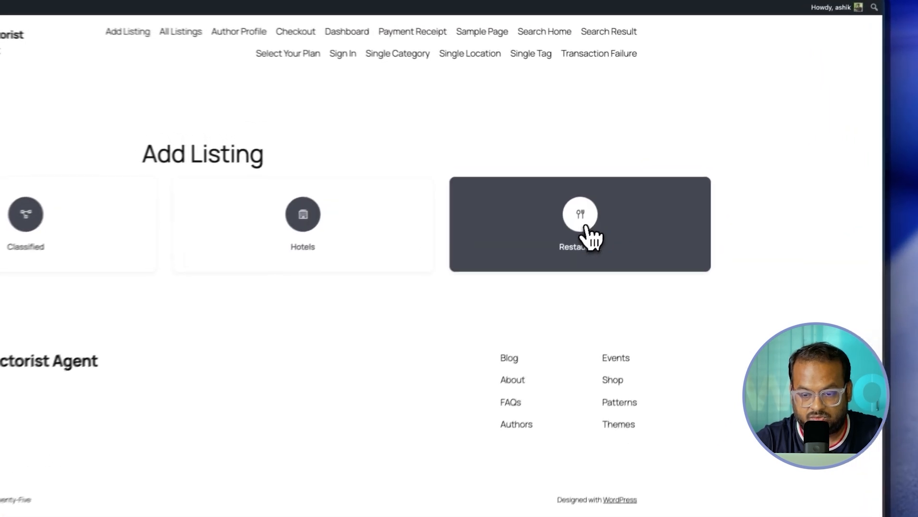
pyautogui.click(612, 248)
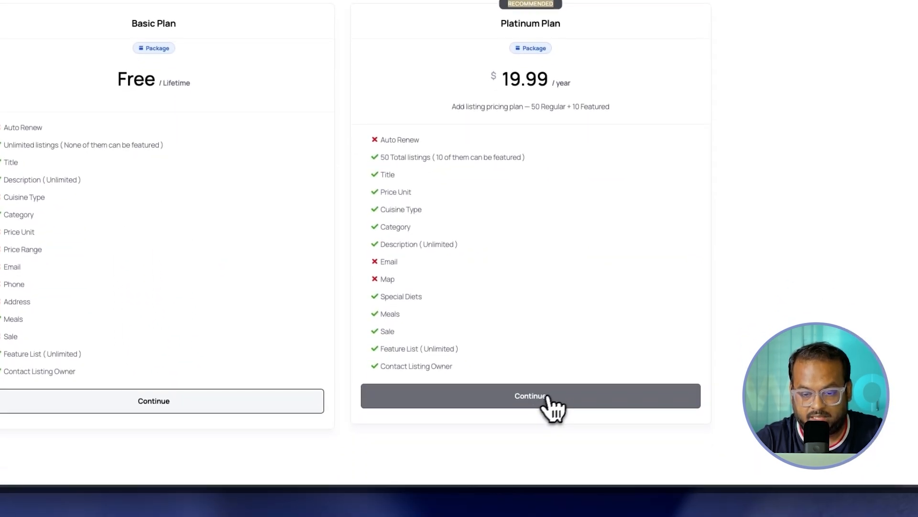
pyautogui.click(533, 397)
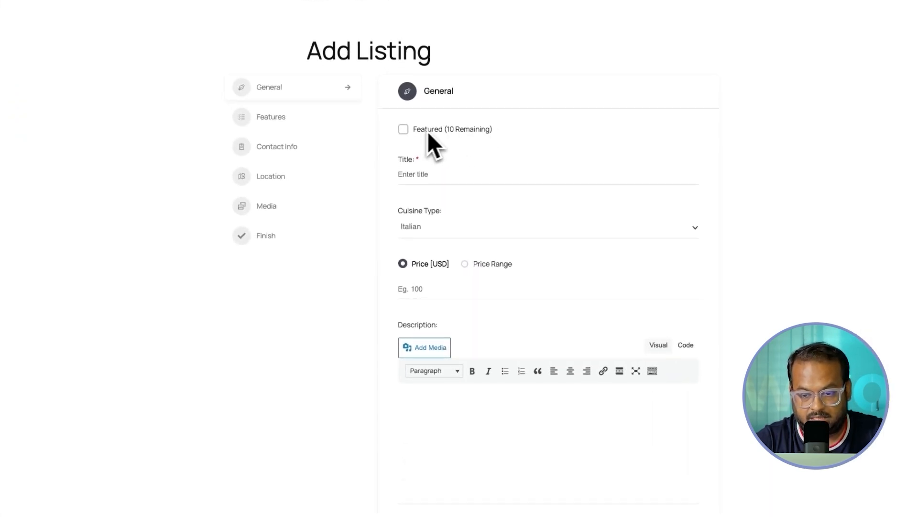
# Mark the new listing as Featured and title it "review the listing".
pyautogui.click(403, 130)
pyautogui.click(455, 181)
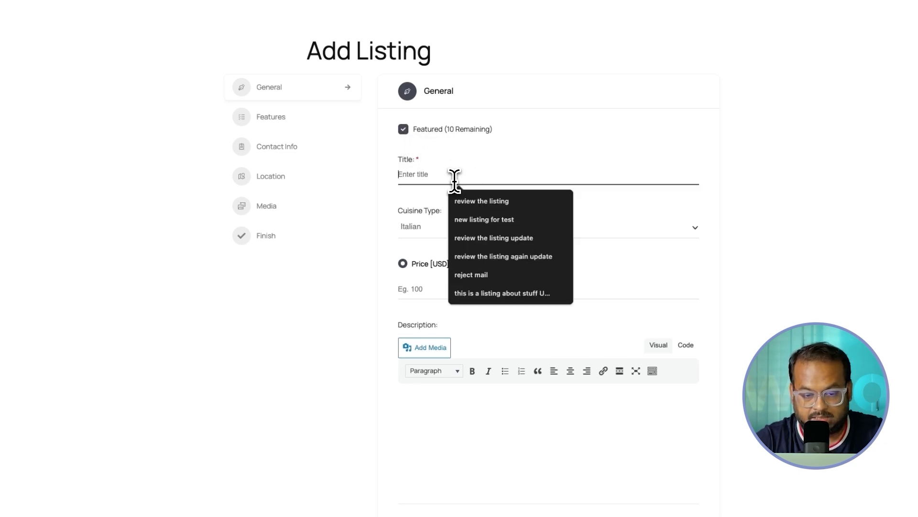
pyautogui.click(475, 201)
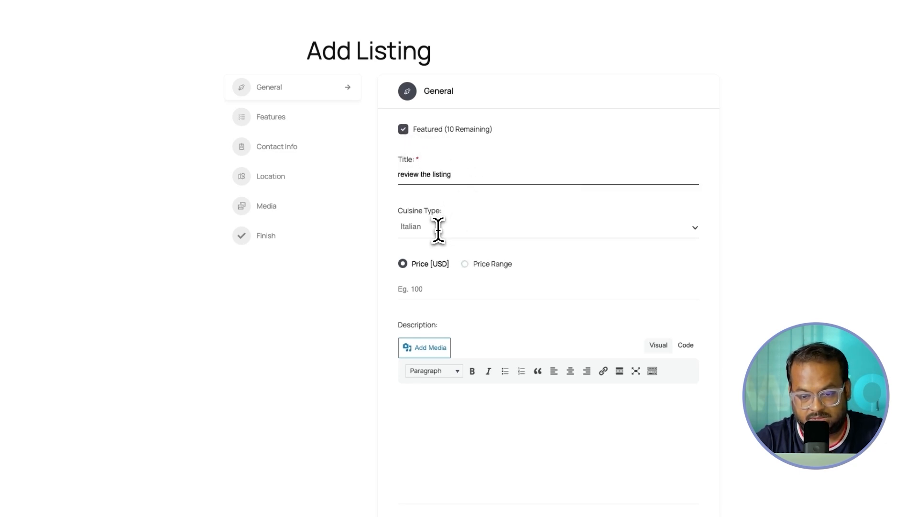
# Leave the remaining listing sections empty and submit the form to open the listing preview.
pyautogui.scroll(-4, 473, 407)
pyautogui.scroll(-15, 474, 416)
pyautogui.scroll(5, 472, 182)
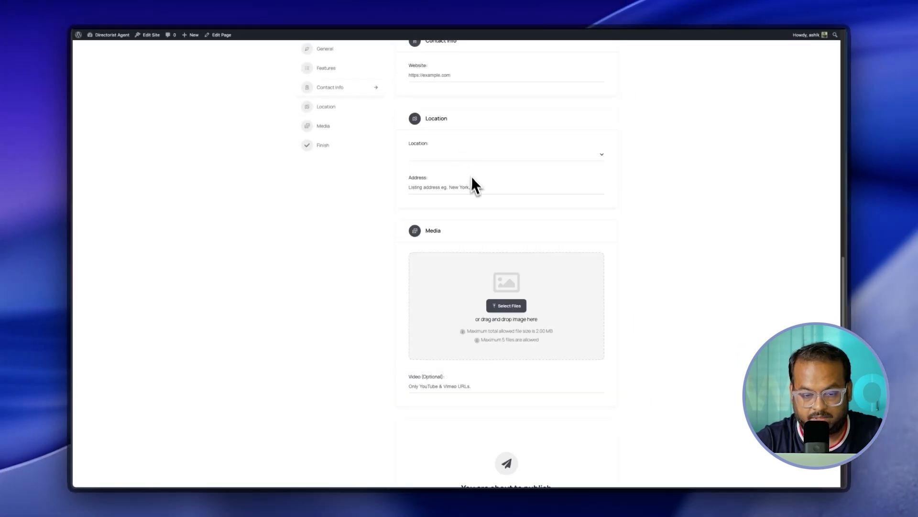
pyautogui.scroll(-6, 479, 216)
pyautogui.click(488, 301)
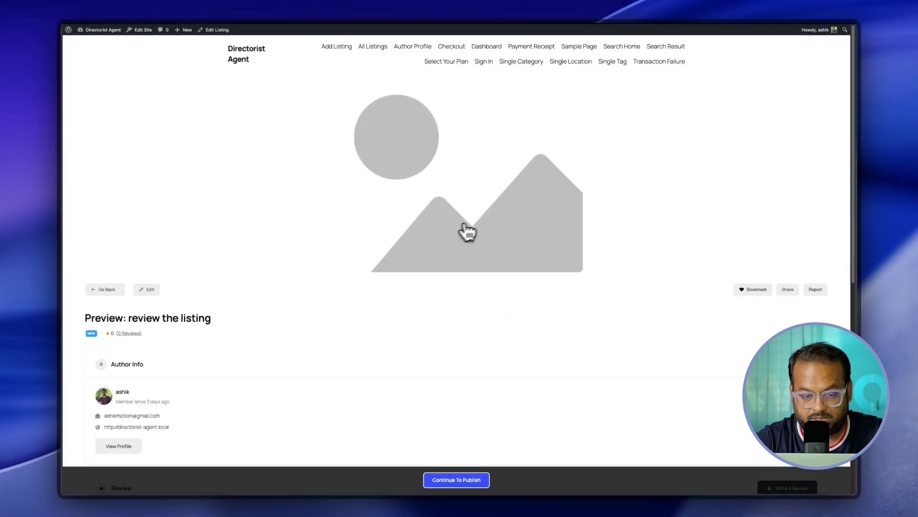
# Review the listing preview through to its end and continue to publish it.
pyautogui.scroll(-7, 471, 330)
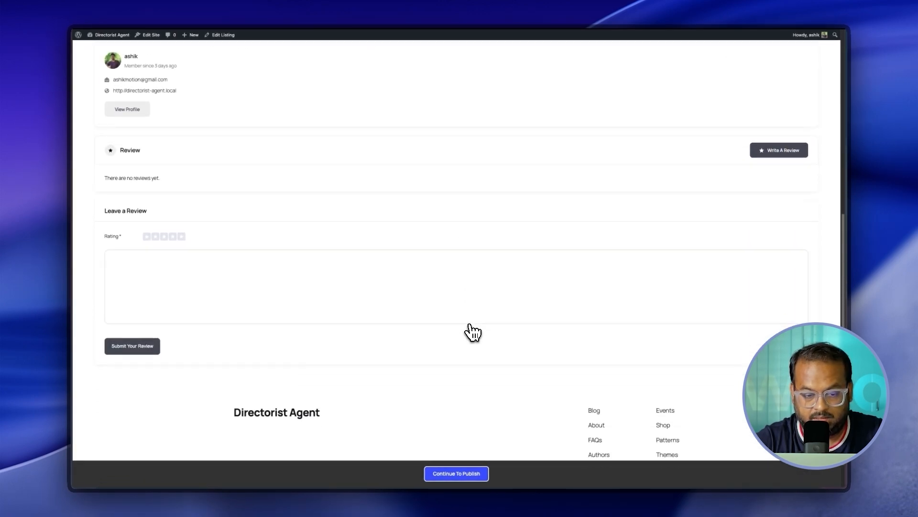
pyautogui.scroll(-1, 483, 354)
pyautogui.click(480, 471)
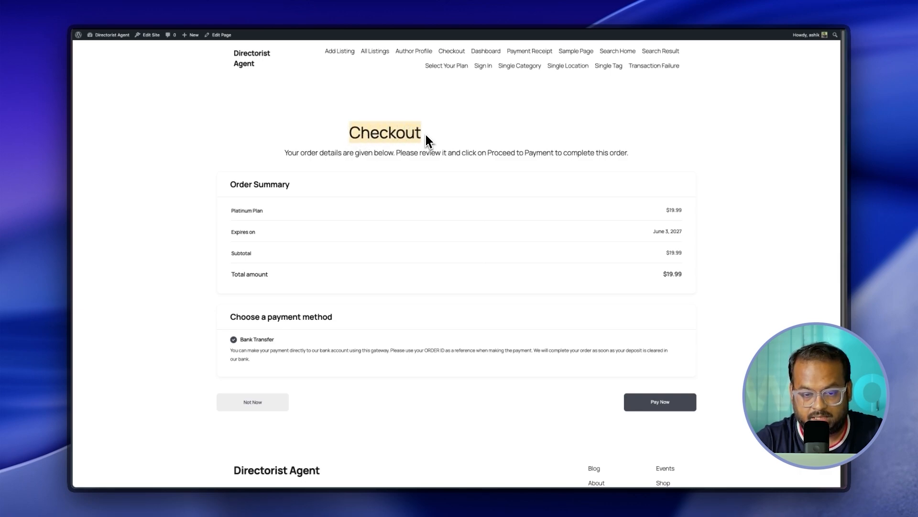
# Check the Platinum Plan order details at checkout, pay with Bank Transfer, and view the payment receipt.
pyautogui.moveTo(286, 153); pyautogui.dragTo(569, 154)
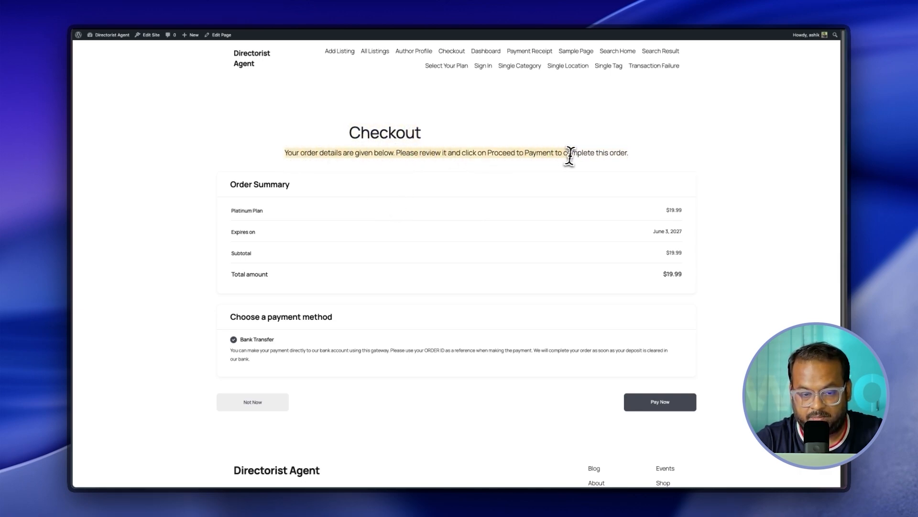
pyautogui.click(633, 156)
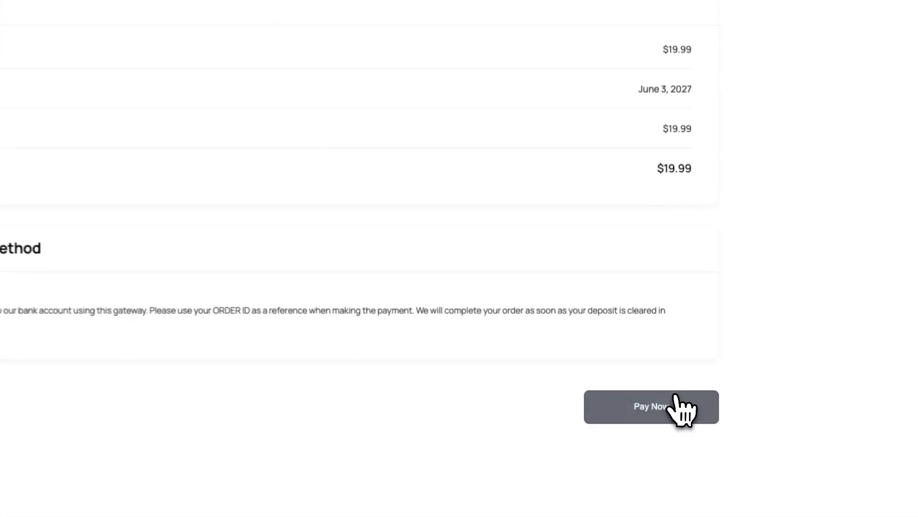
pyautogui.click(675, 397)
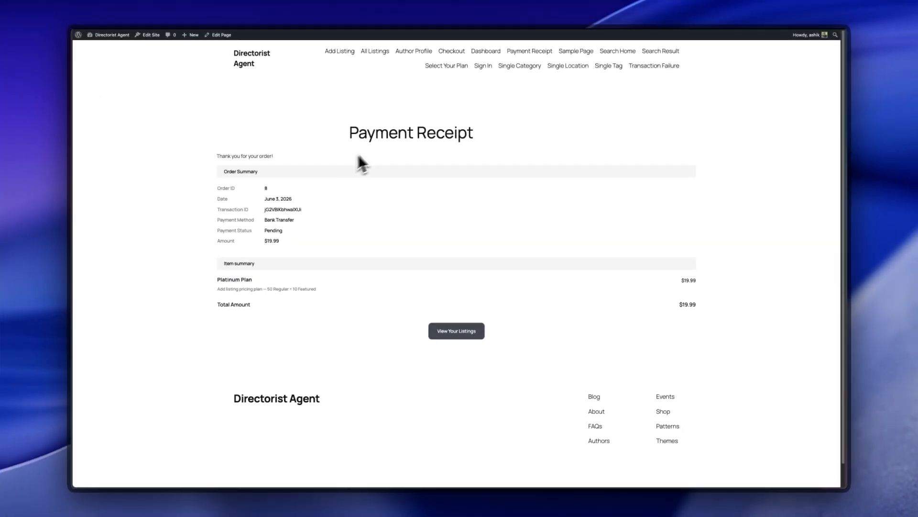
pyautogui.moveTo(348, 135); pyautogui.dragTo(485, 138)
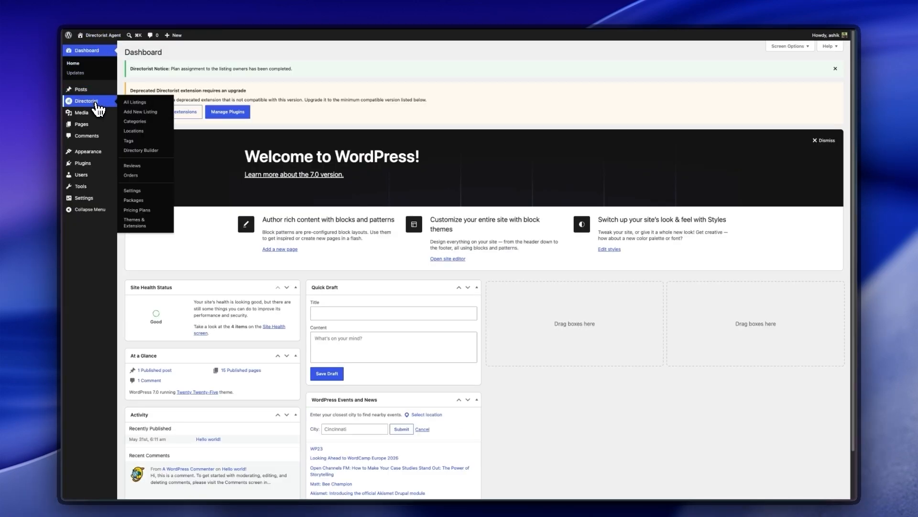
# In the WordPress admin, go to the Directorist orders and view the pending Platinum Plan order's details.
pyautogui.click(98, 103)
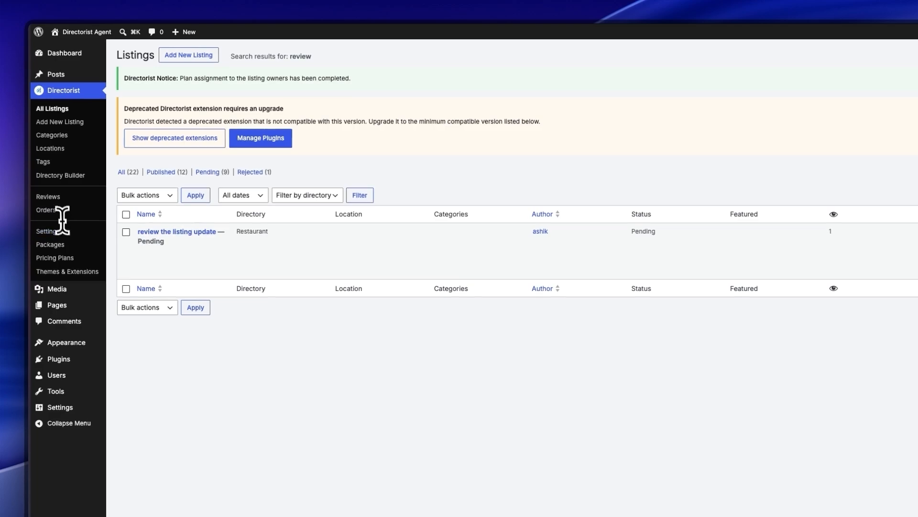
pyautogui.click(61, 214)
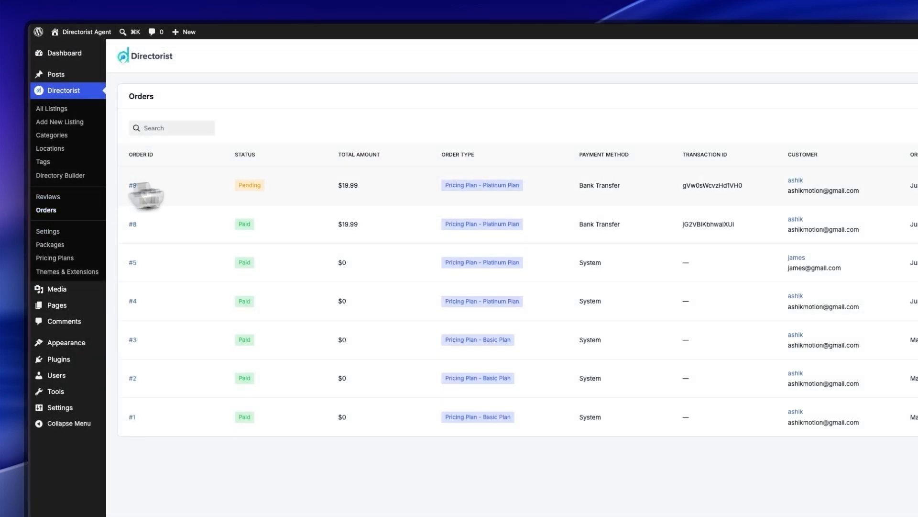
pyautogui.click(699, 160)
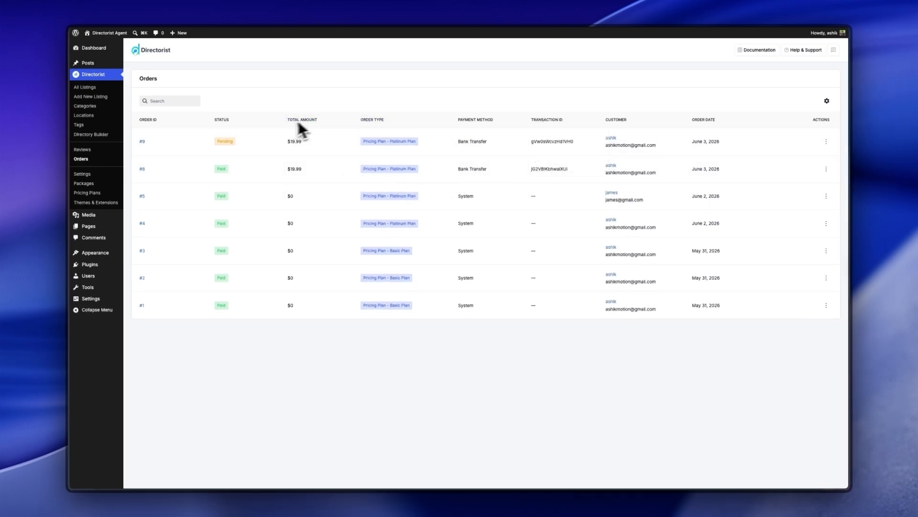
pyautogui.click(826, 141)
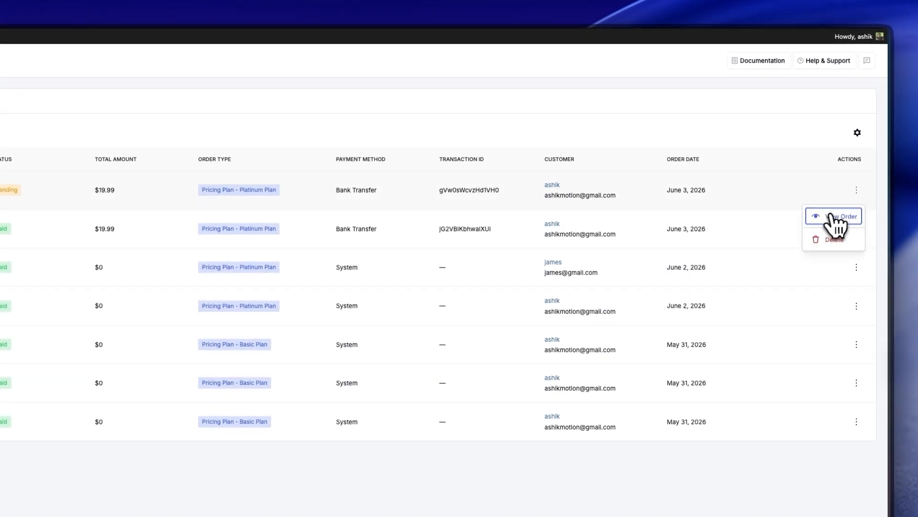
pyautogui.click(834, 218)
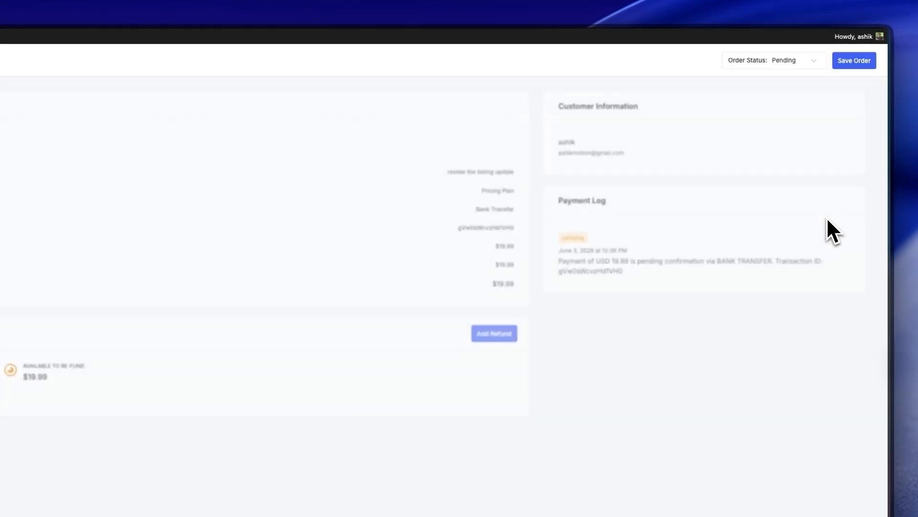
# Set the order's status to Paid and save the order.
pyautogui.click(775, 64)
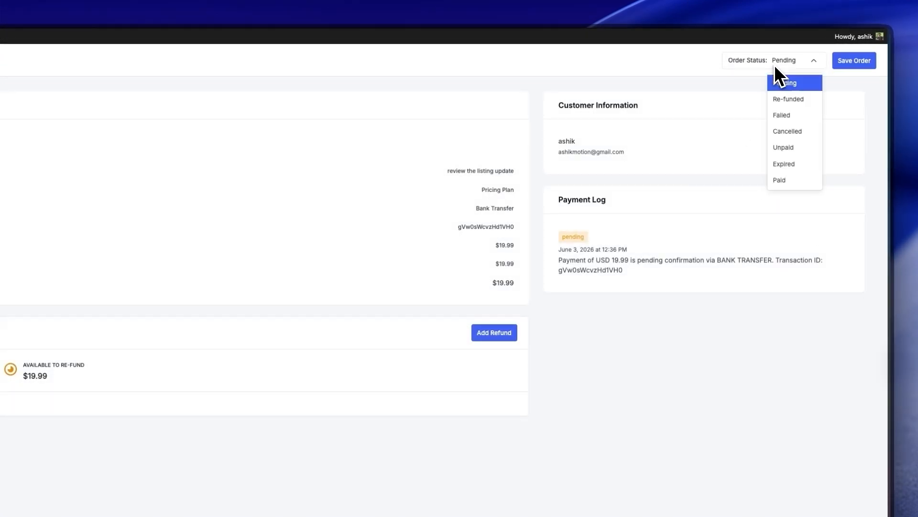
pyautogui.click(786, 180)
pyautogui.click(856, 62)
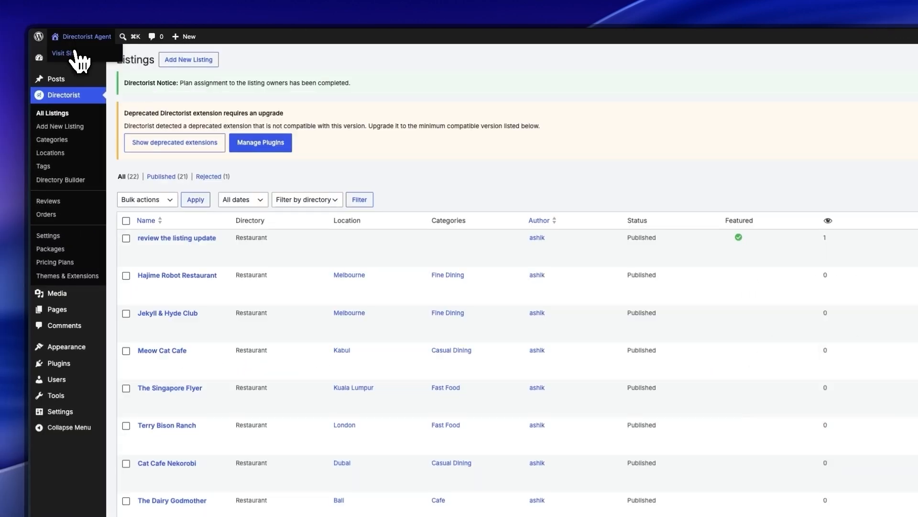
# Visit the live site and check the status of "review the listing update" in the user dashboard.
pyautogui.click(75, 52)
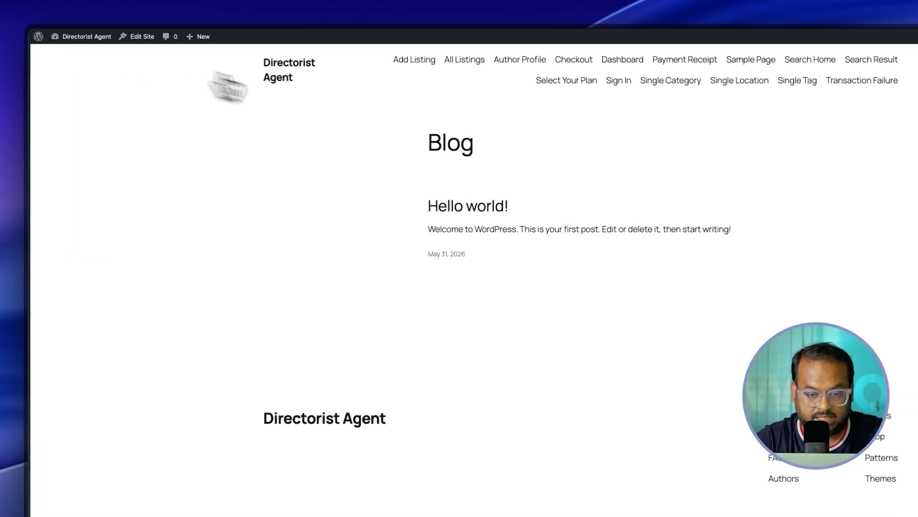
pyautogui.click(561, 61)
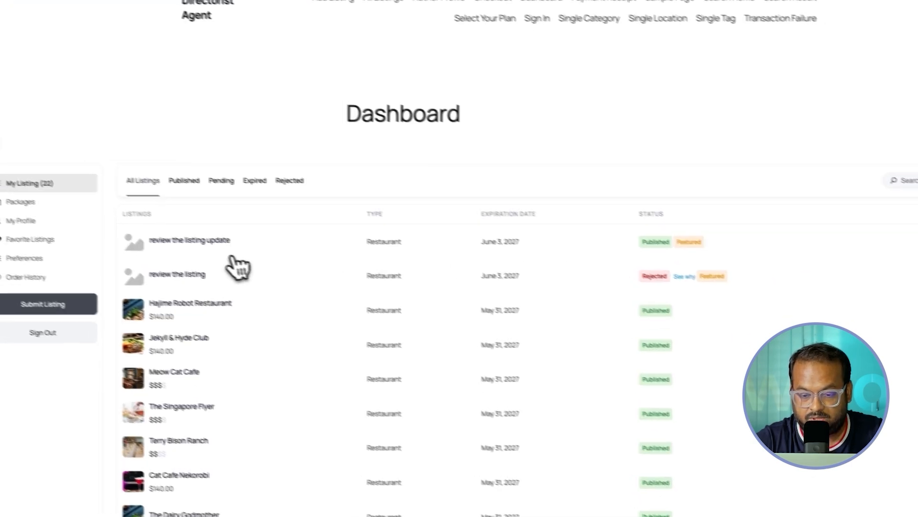
pyautogui.moveTo(250, 251); pyautogui.dragTo(186, 251)
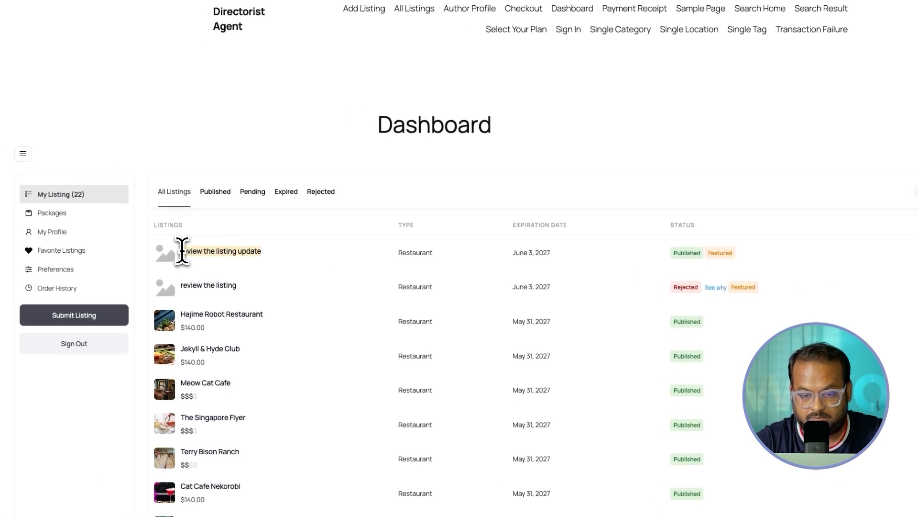